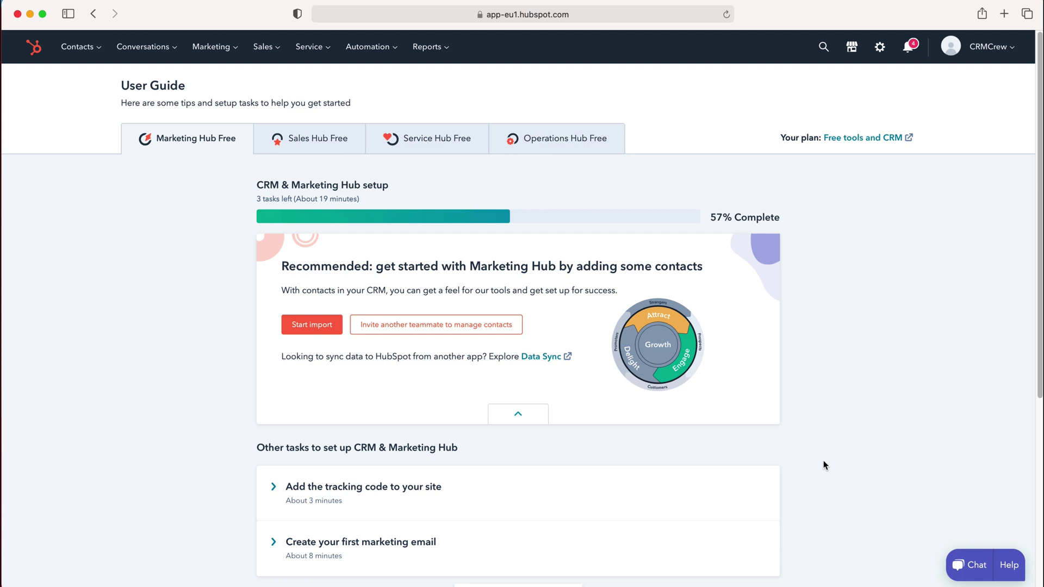
# Open the Reports menu in HubSpot's top navigation bar.
pyautogui.click(444, 48)
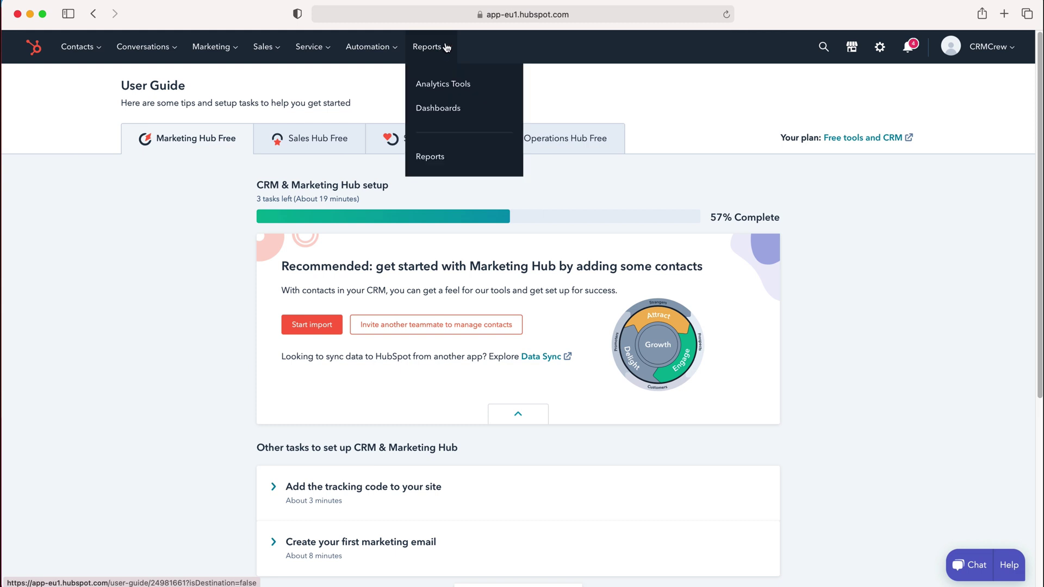
# Go to the saved Reports list and toggle the favorite star on Deal totals by stage.
pyautogui.click(437, 159)
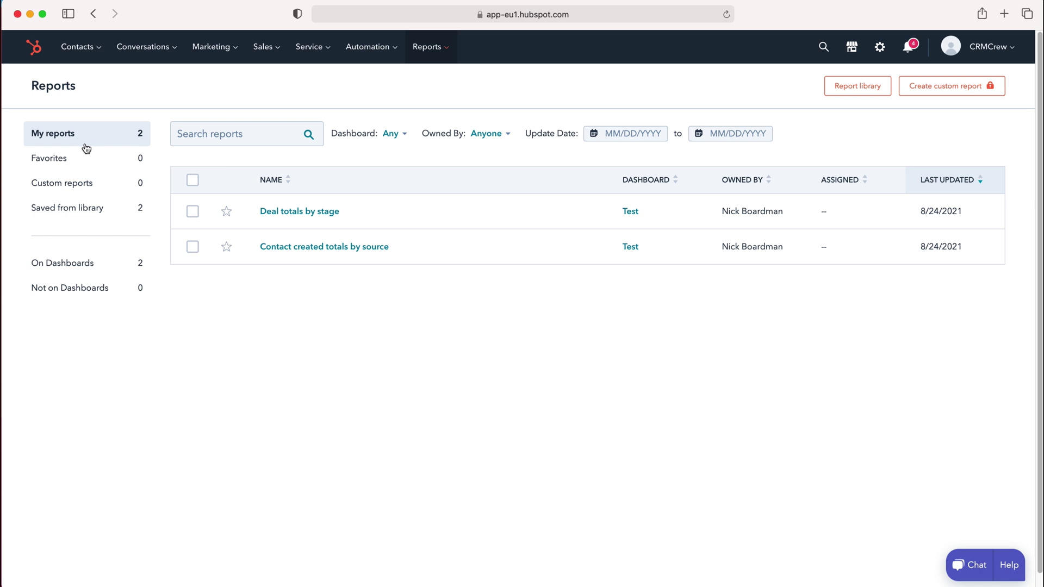
pyautogui.click(227, 216)
pyautogui.click(227, 216)
pyautogui.click(871, 94)
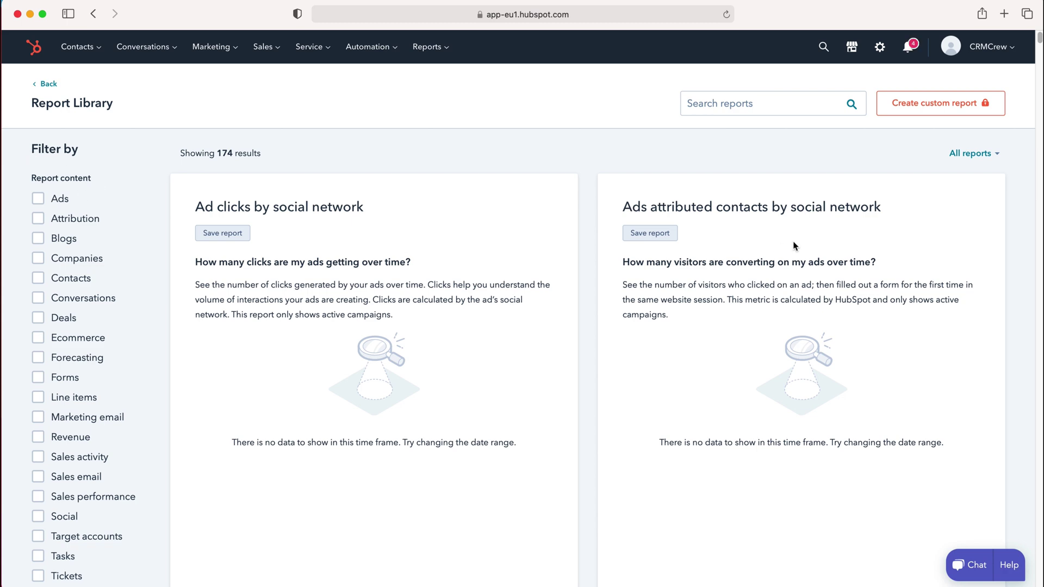
pyautogui.scroll(-1, 795, 245)
pyautogui.scroll(-10, 794, 245)
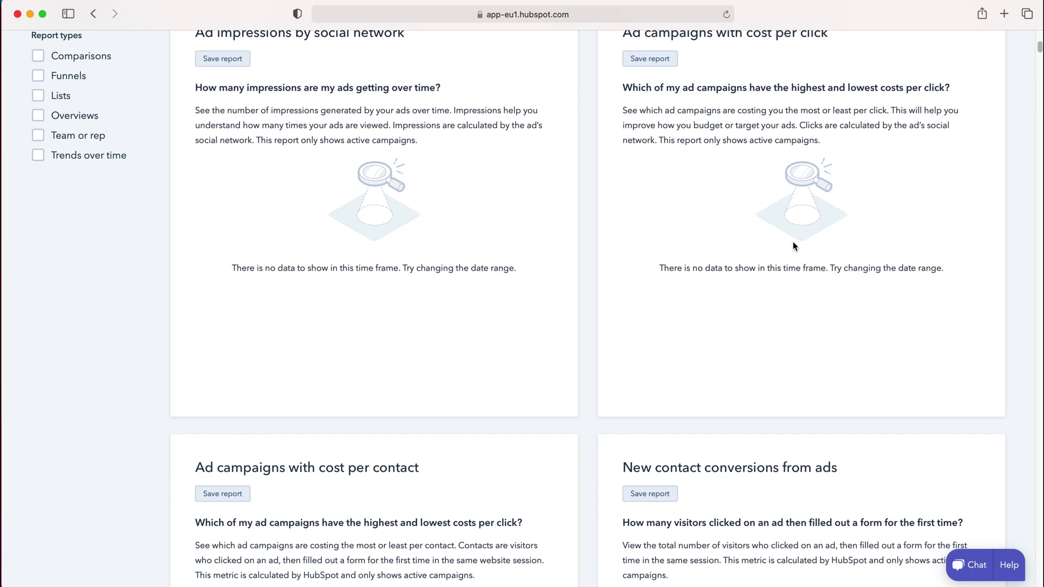
pyautogui.scroll(-12, 792, 241)
pyautogui.scroll(20, 794, 244)
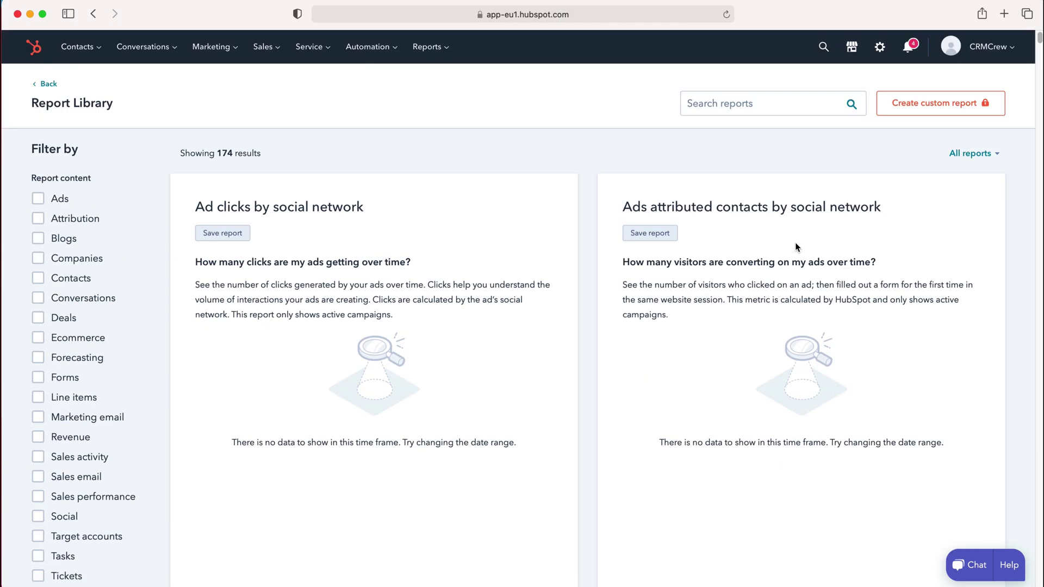
pyautogui.moveTo(210, 153); pyautogui.dragTo(258, 151)
pyautogui.click(264, 155)
pyautogui.scroll(-1, 79, 302)
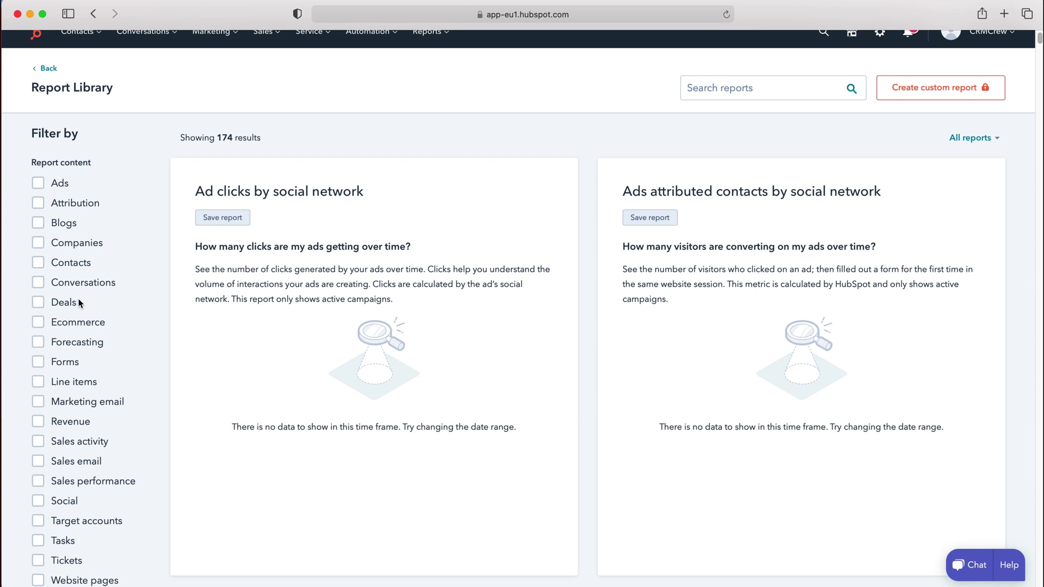
# Filter the Report Library by Tasks content, after trying and clearing Revenue, leaving 4 results.
pyautogui.click(67, 424)
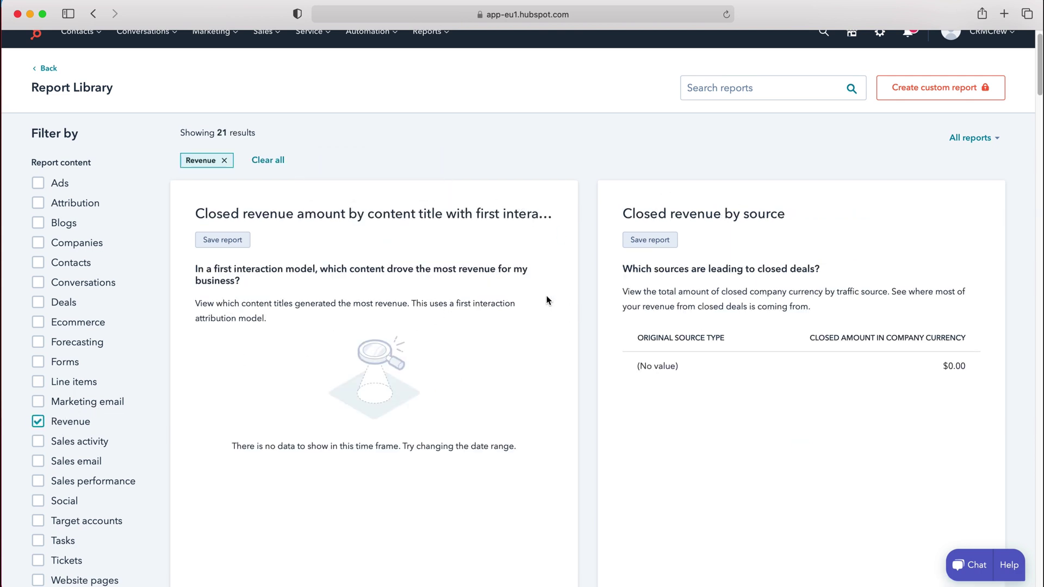
pyautogui.scroll(-2, 703, 278)
pyautogui.scroll(-3, 748, 305)
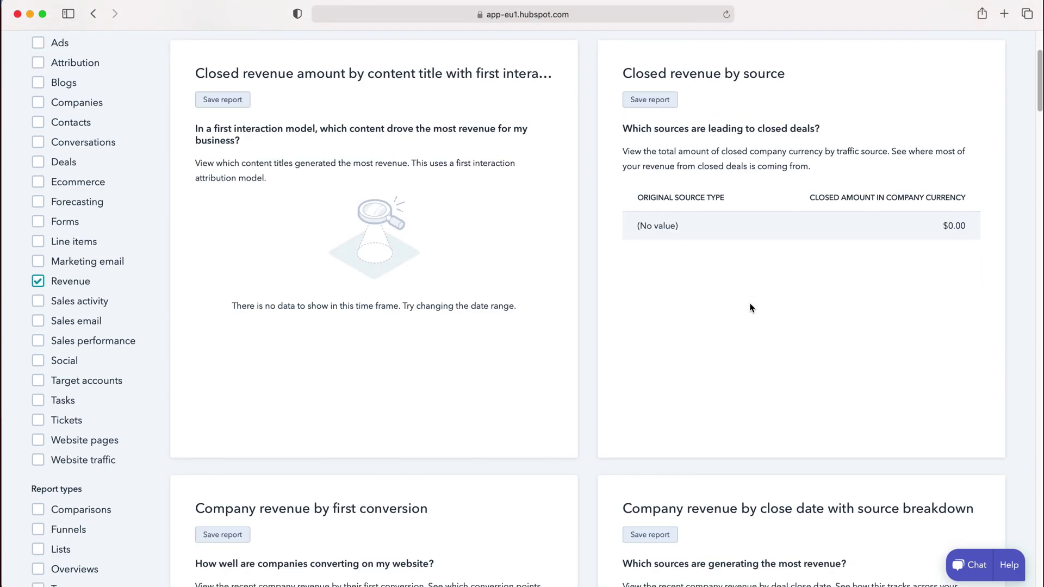
pyautogui.scroll(-1, 750, 307)
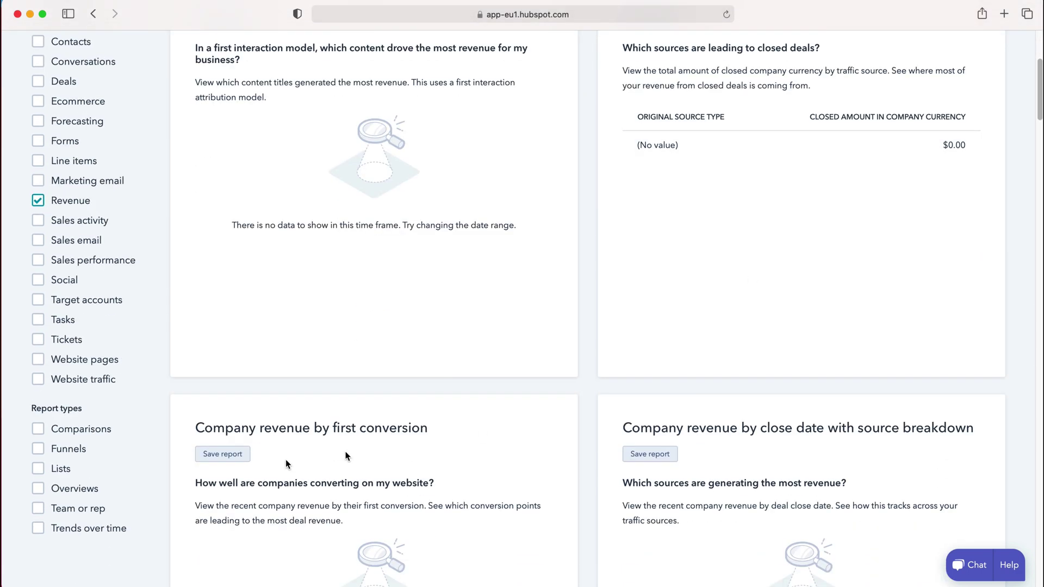
pyautogui.scroll(-5, 445, 441)
pyautogui.scroll(8, 421, 456)
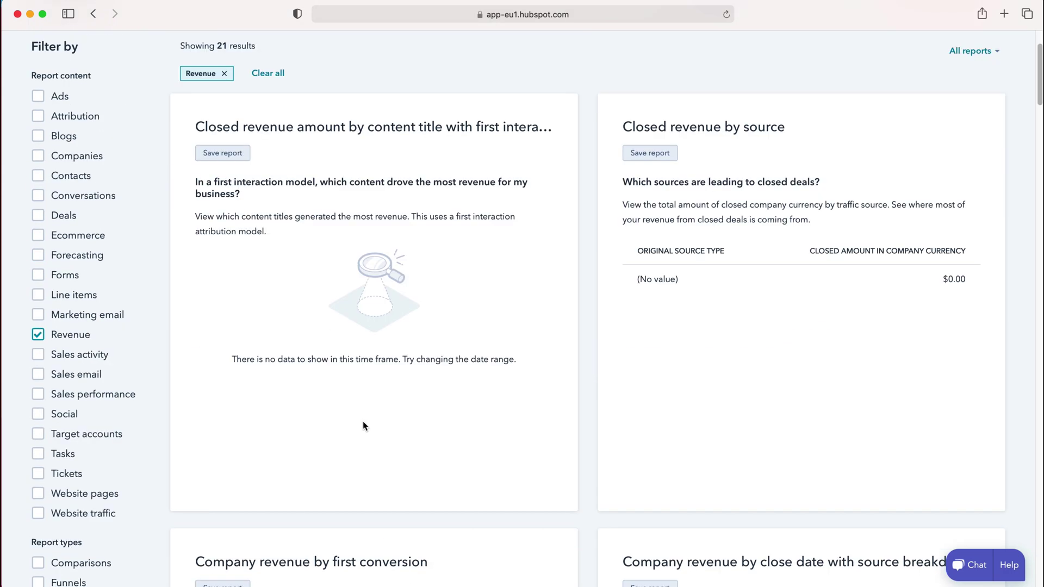
pyautogui.click(53, 337)
pyautogui.click(50, 456)
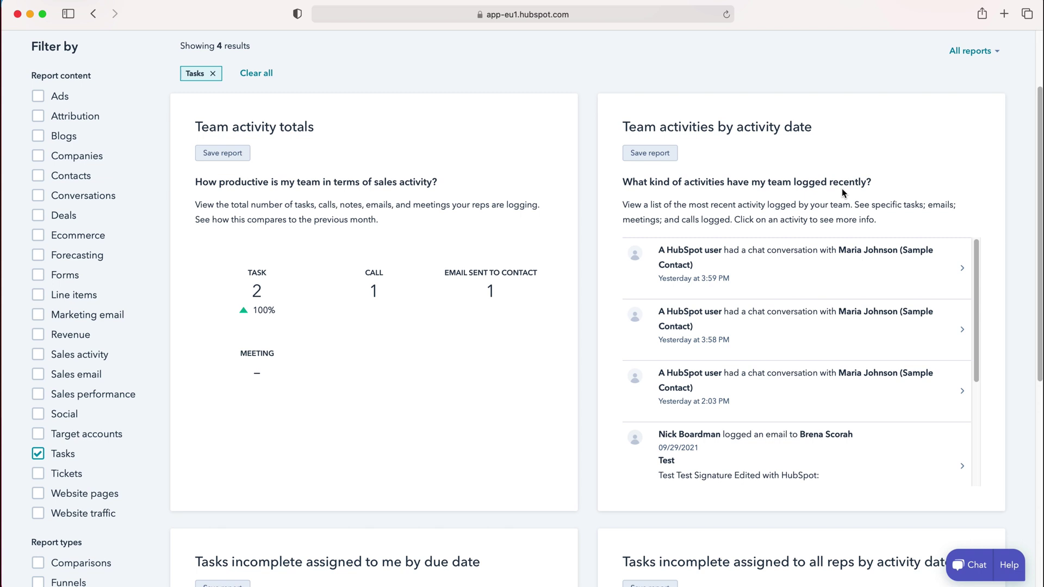
pyautogui.scroll(1, 841, 188)
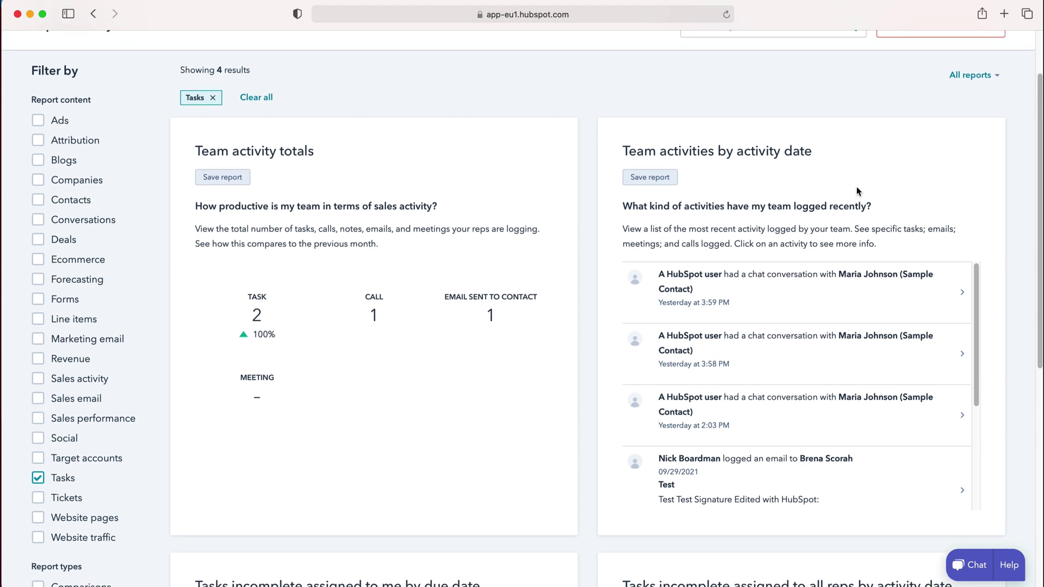
pyautogui.scroll(1, 718, 218)
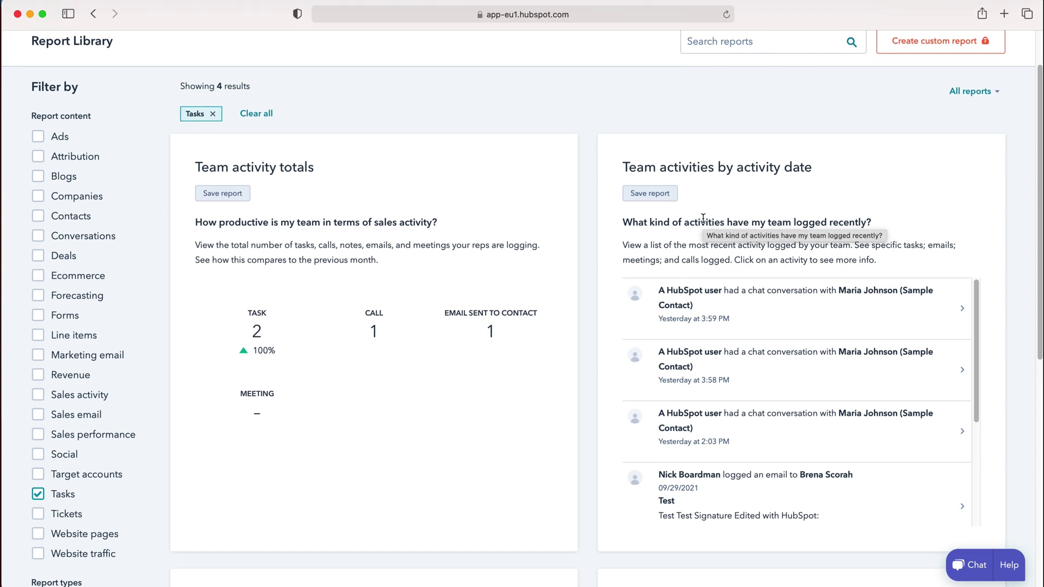
# Save Team activity totals with 'Add to existing dashboard' set to Test, using Save & add.
pyautogui.click(215, 192)
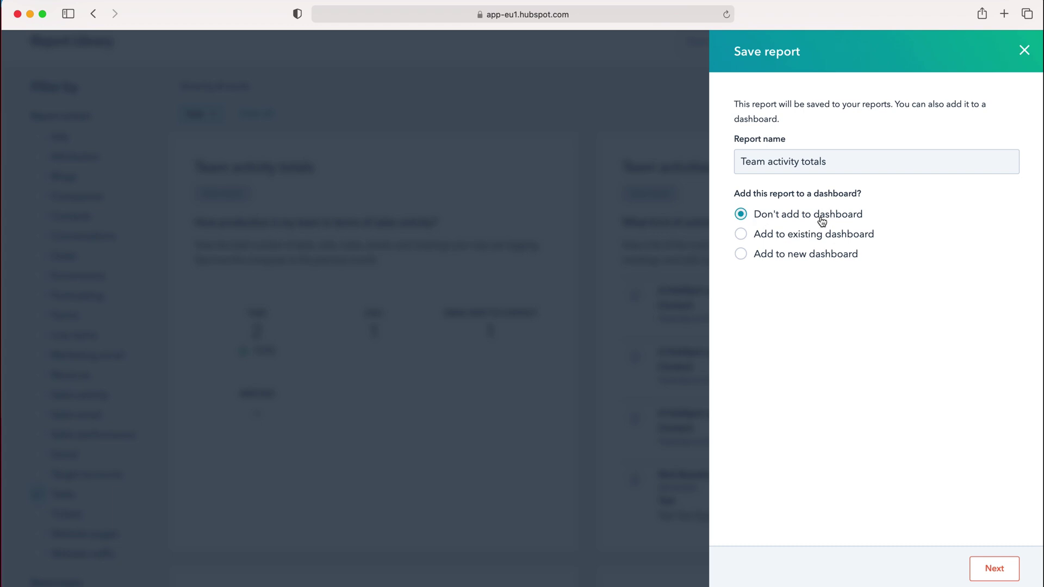
pyautogui.click(812, 236)
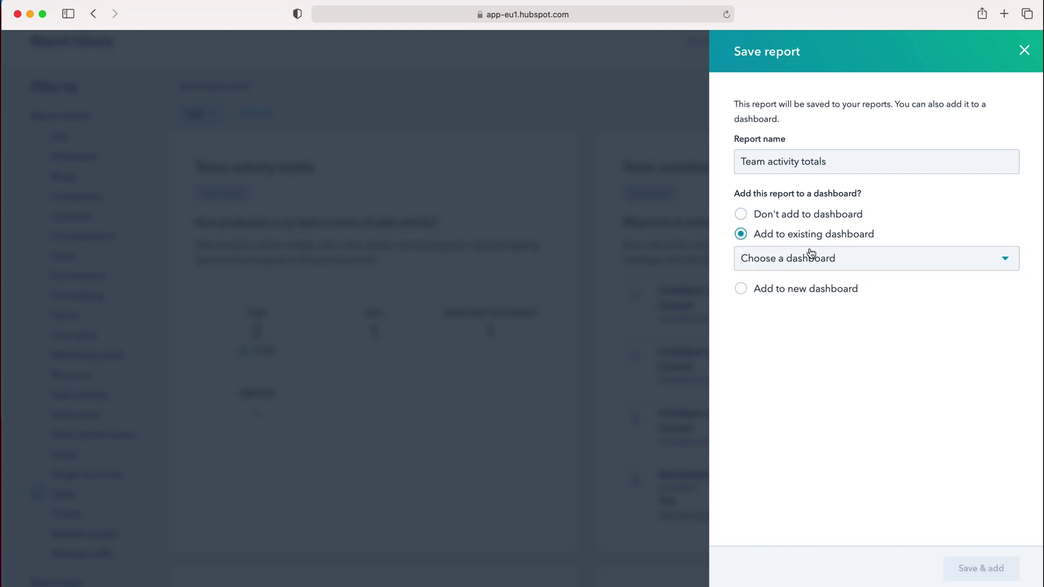
pyautogui.click(810, 255)
pyautogui.click(978, 249)
pyautogui.click(821, 294)
pyautogui.click(799, 257)
pyautogui.click(785, 351)
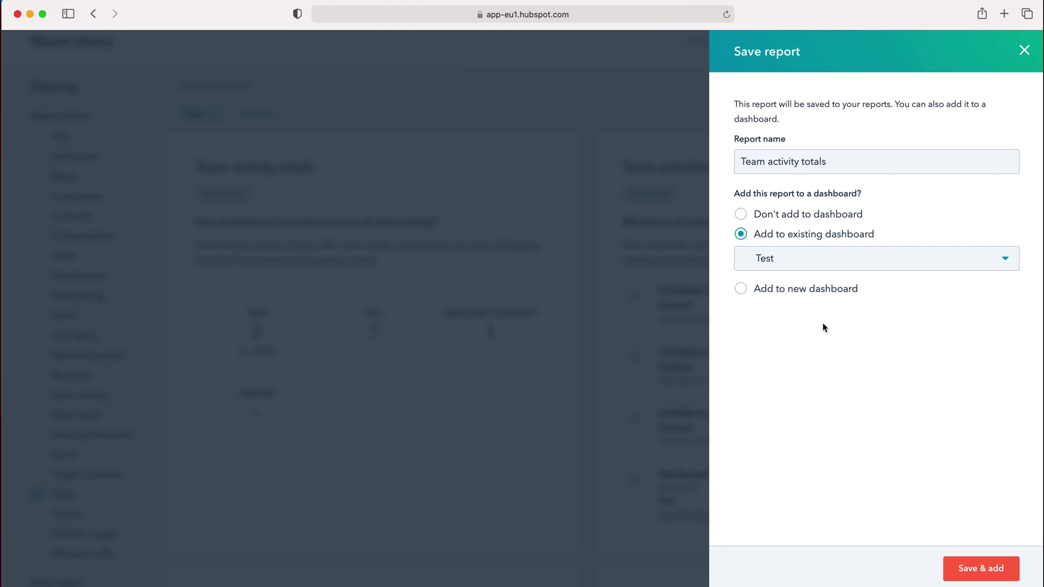
pyautogui.click(986, 579)
pyautogui.scroll(2, 373, 86)
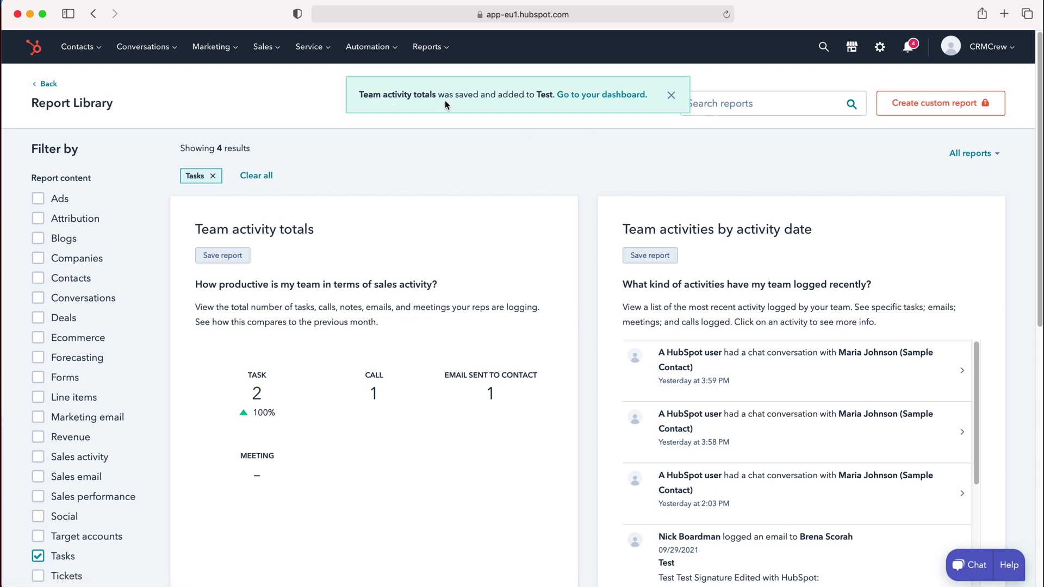
# Go back to the Reports list and reload it so Team activity totals appears.
pyautogui.click(43, 85)
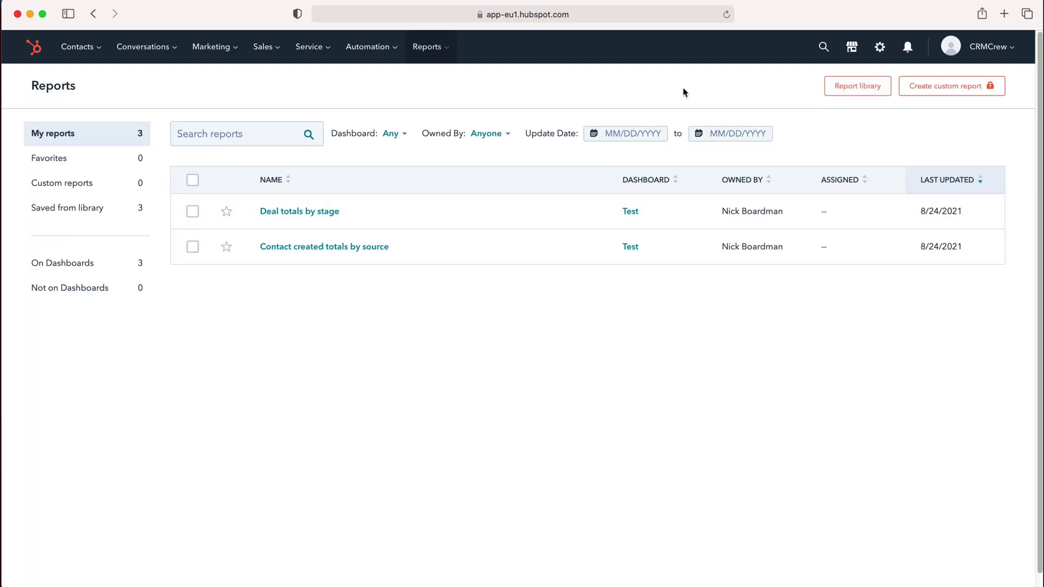
pyautogui.click(726, 15)
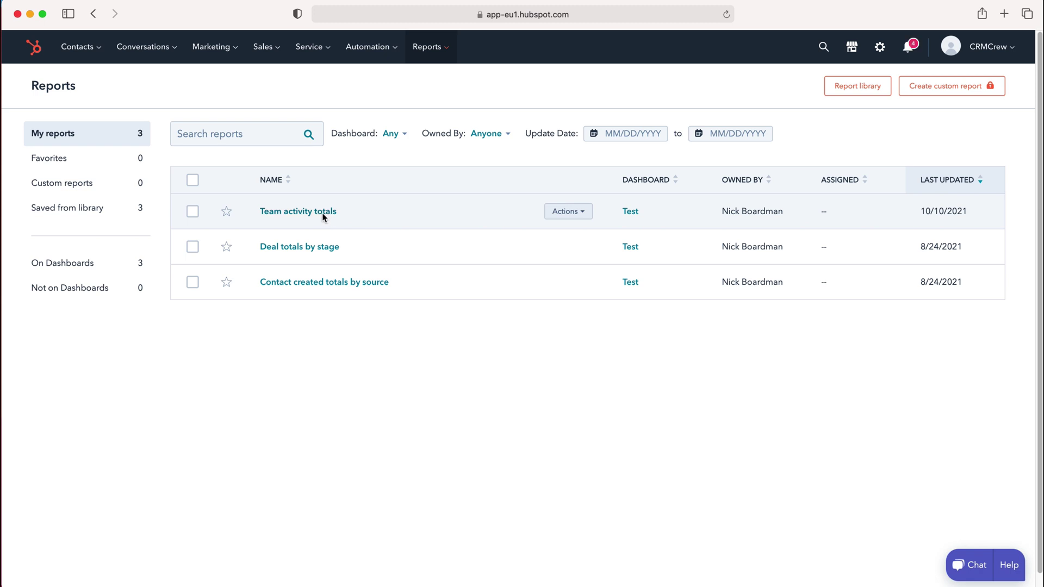
# Open Team activity totals and review its filters: 2 tasks, 1 call, 1 email over 30 days.
pyautogui.click(321, 213)
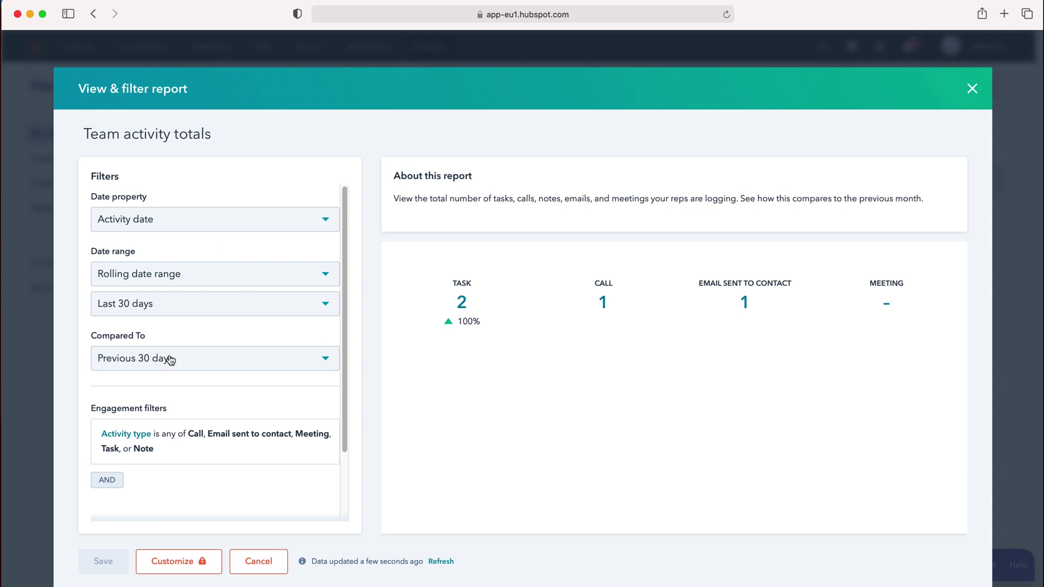
pyautogui.scroll(-2, 170, 356)
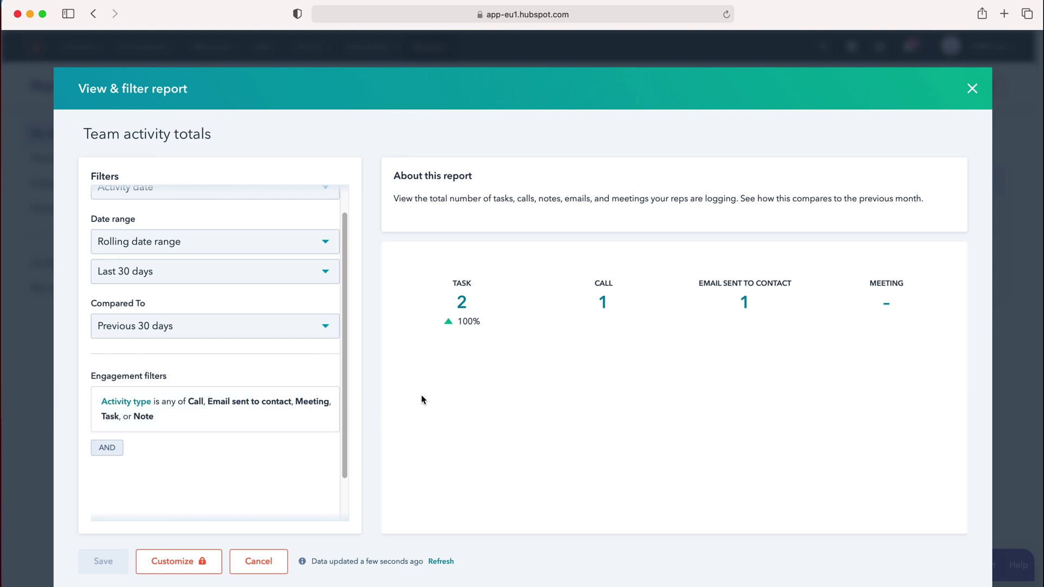
pyautogui.scroll(-2, 267, 403)
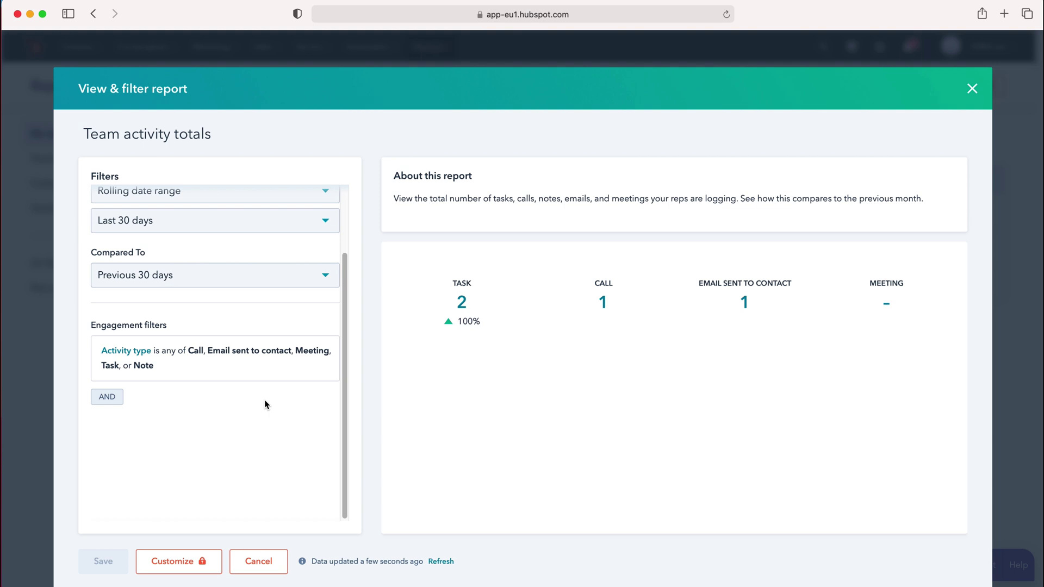
# Close the report and view the Test dashboard down to the Team activity totals tile.
pyautogui.click(972, 88)
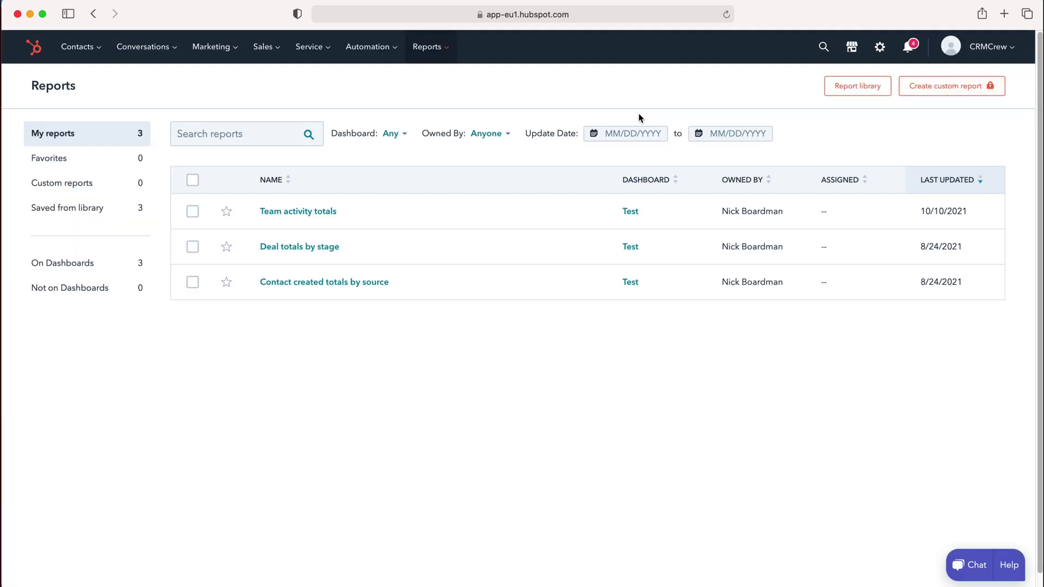
pyautogui.click(447, 49)
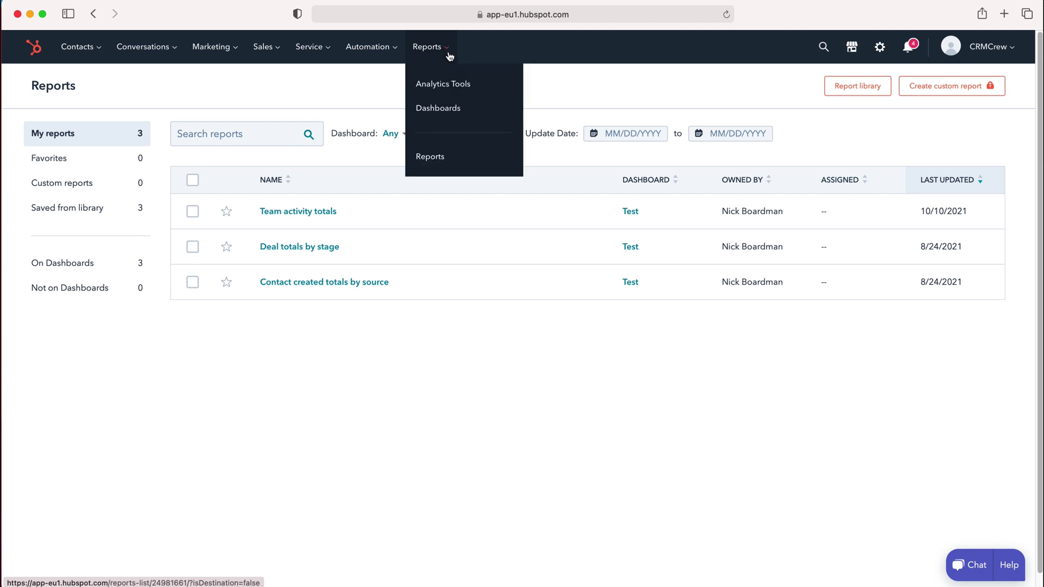
pyautogui.click(444, 112)
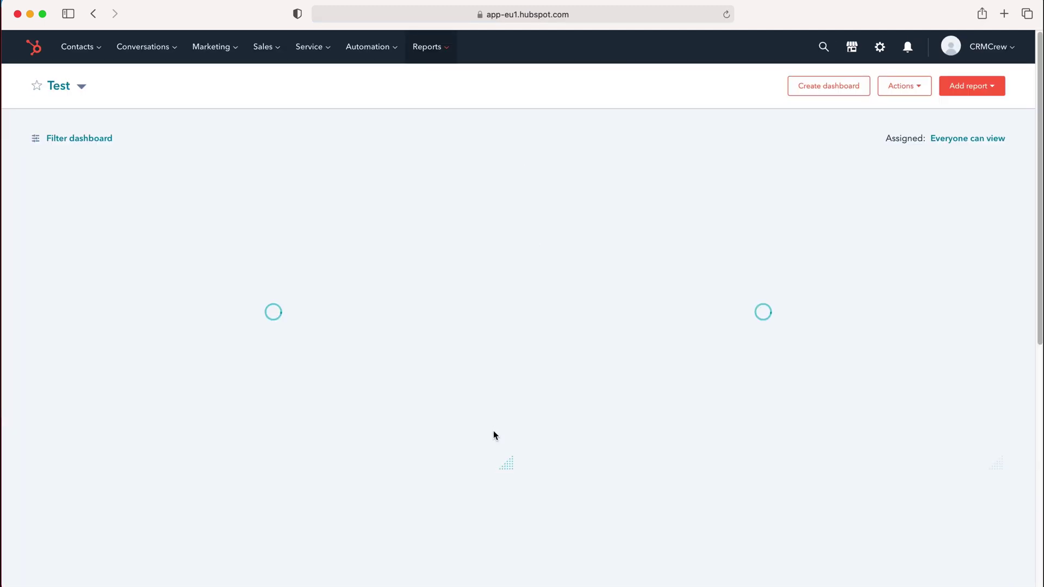
pyautogui.scroll(-3, 761, 343)
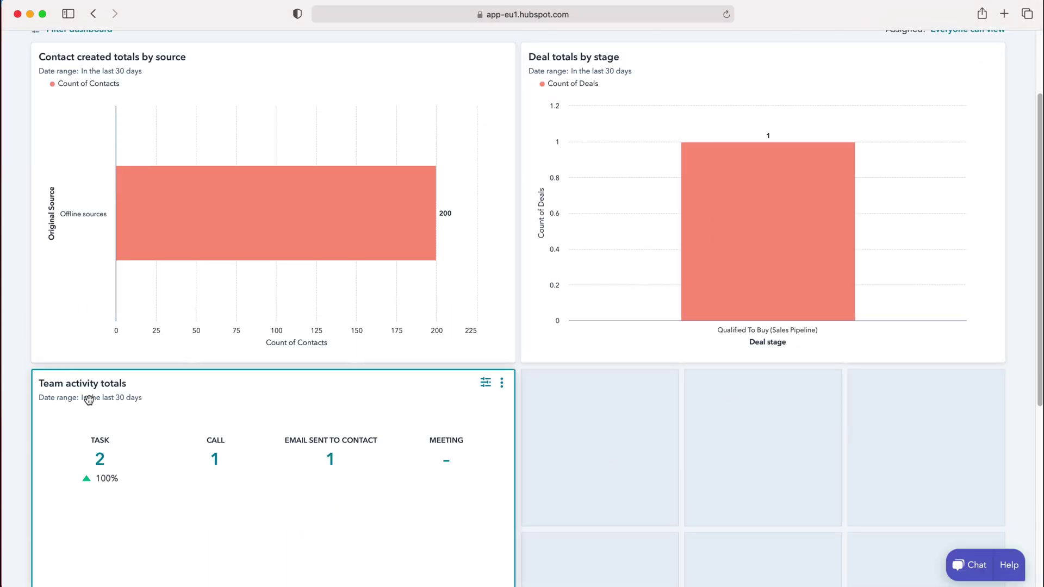
pyautogui.scroll(-1, 350, 417)
pyautogui.scroll(-3, 349, 417)
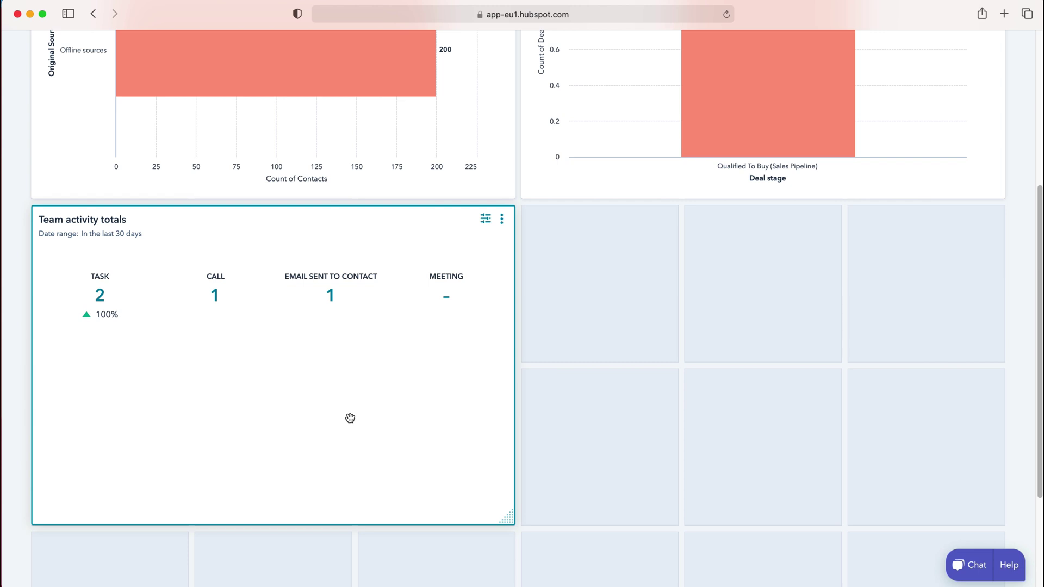
pyautogui.scroll(5, 349, 417)
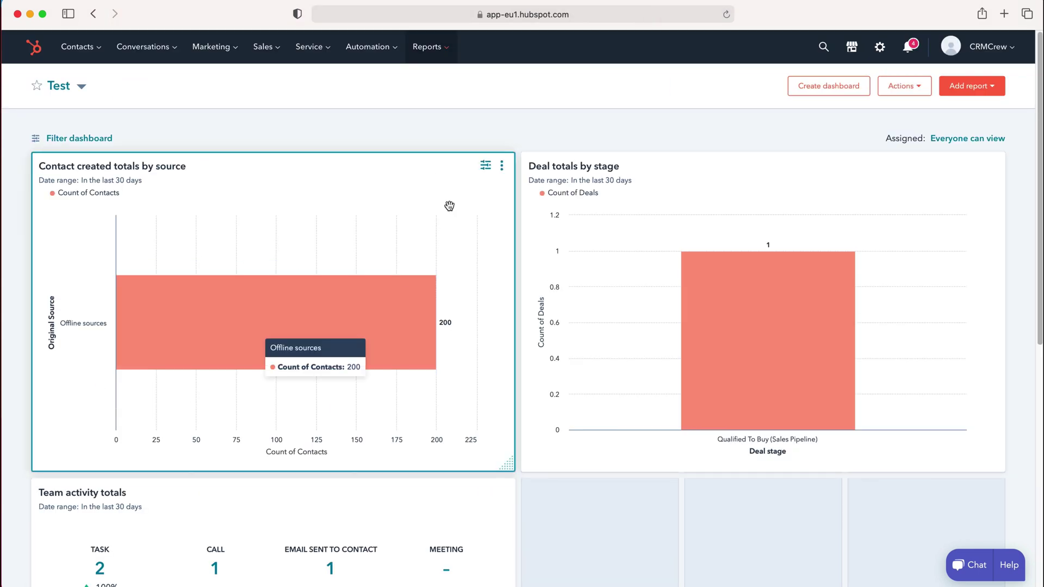
# Return to the Reports list and check, then dismiss, the Actions menu for Team activity totals.
pyautogui.moveTo(437, 54)
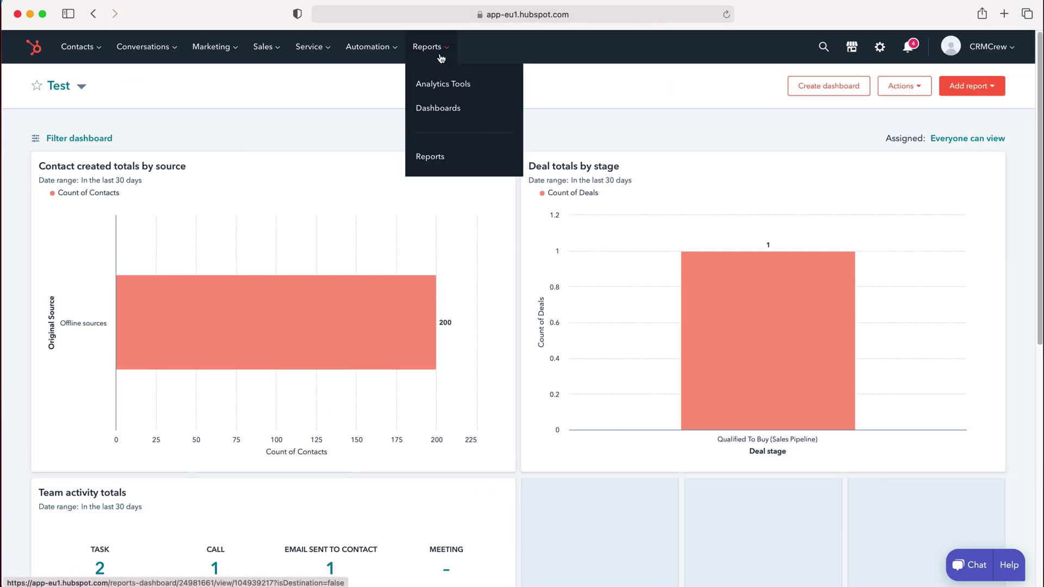
pyautogui.click(432, 157)
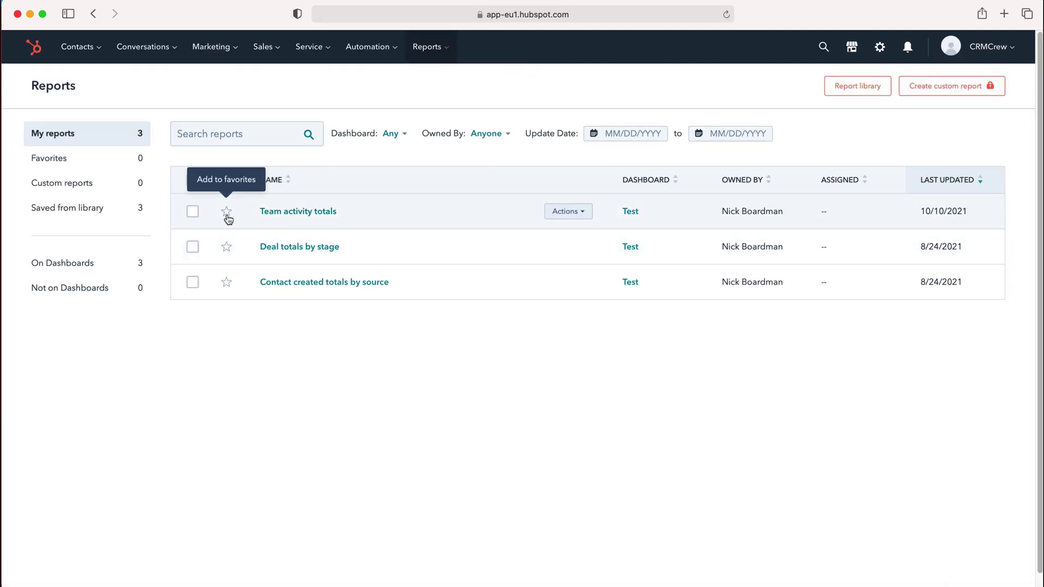
pyautogui.click(568, 211)
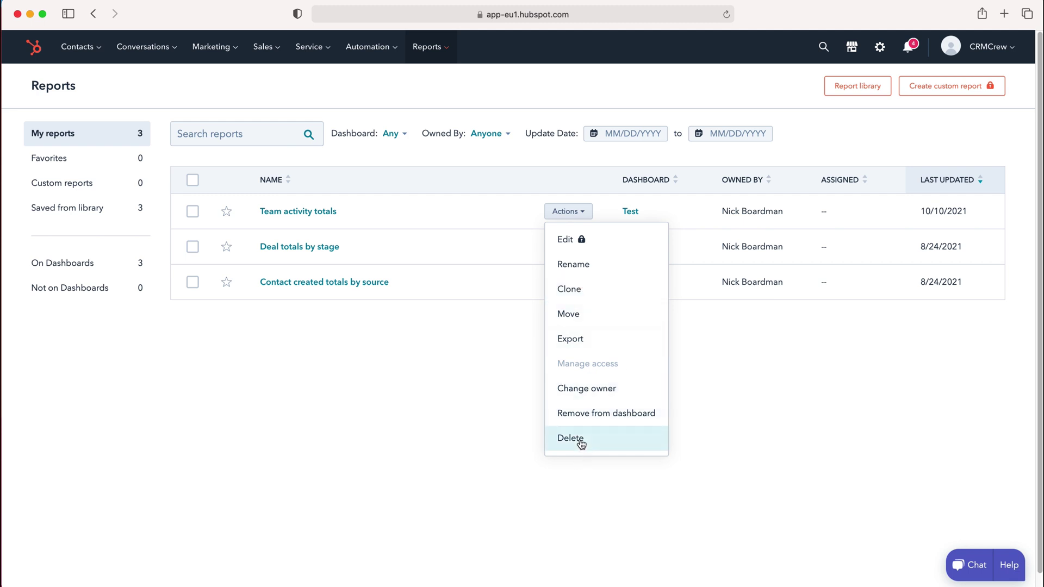
pyautogui.click(434, 392)
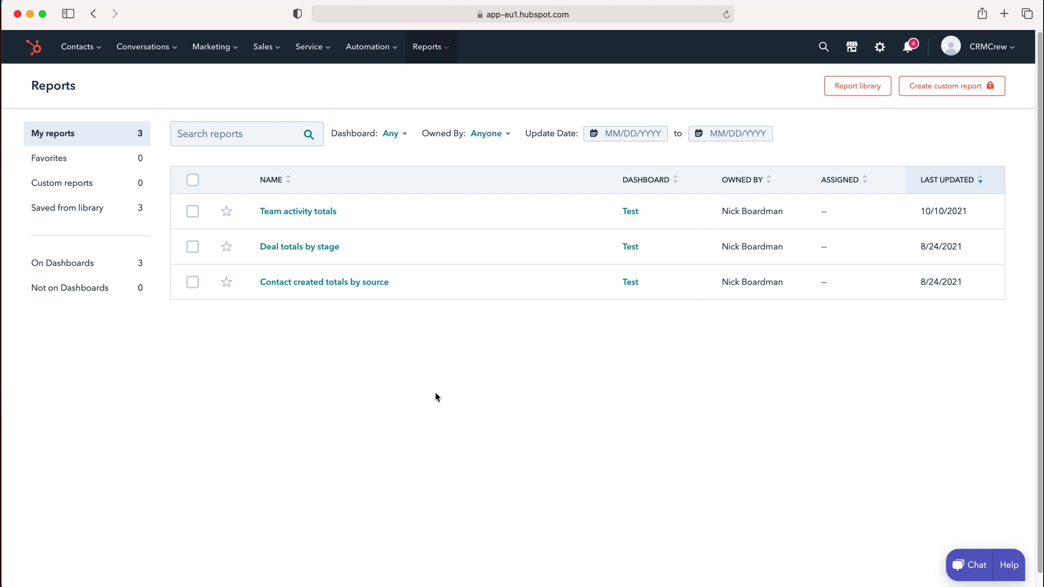